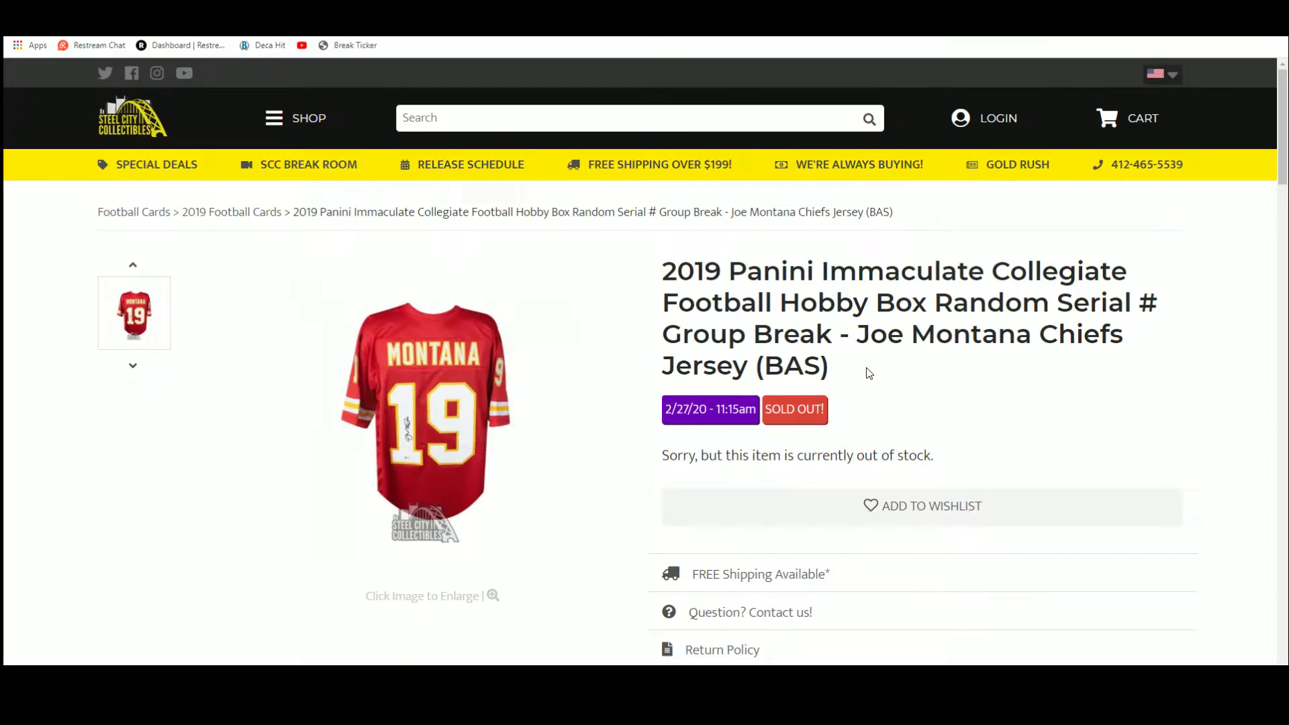
scroll(463, 374, down, 2)
scroll(461, 386, down, 2)
scroll(494, 407, down, 2)
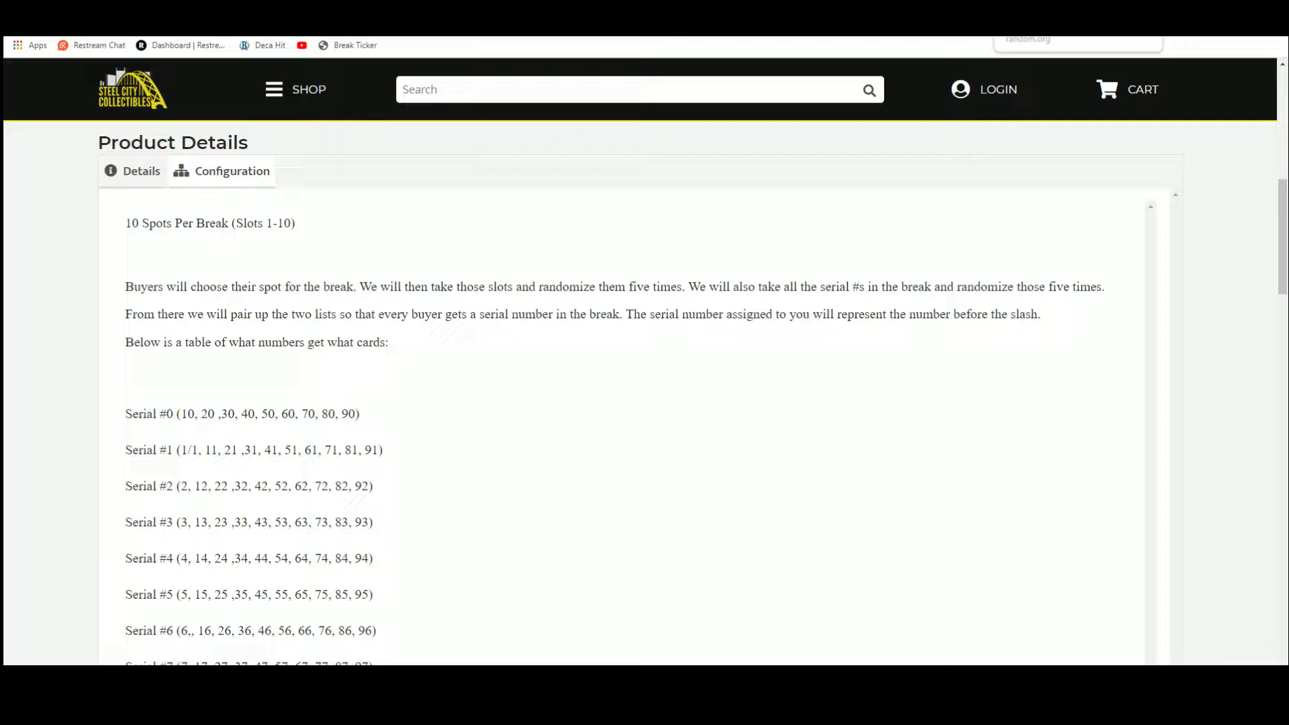
Paste the ten buyer names from column A into List Randomizer and shuffle them.
click(1027, 30)
mouse_move(511, 84)
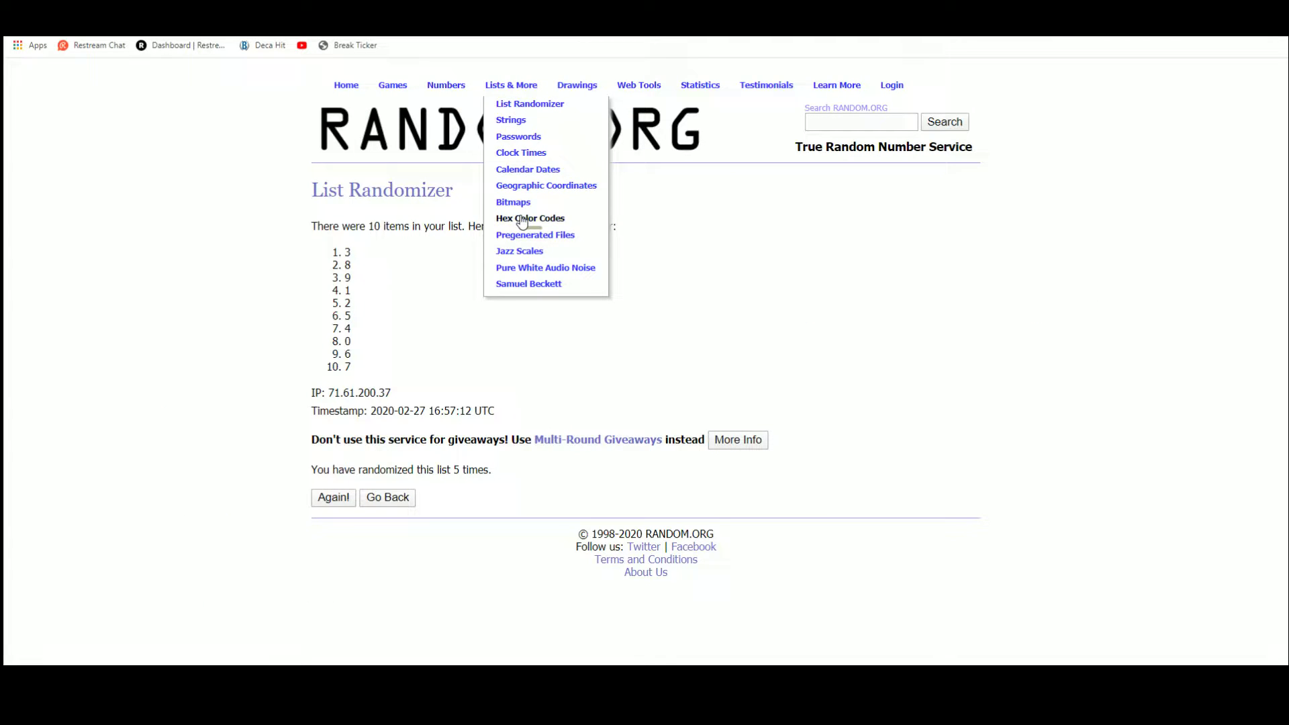
key(alt+Tab)
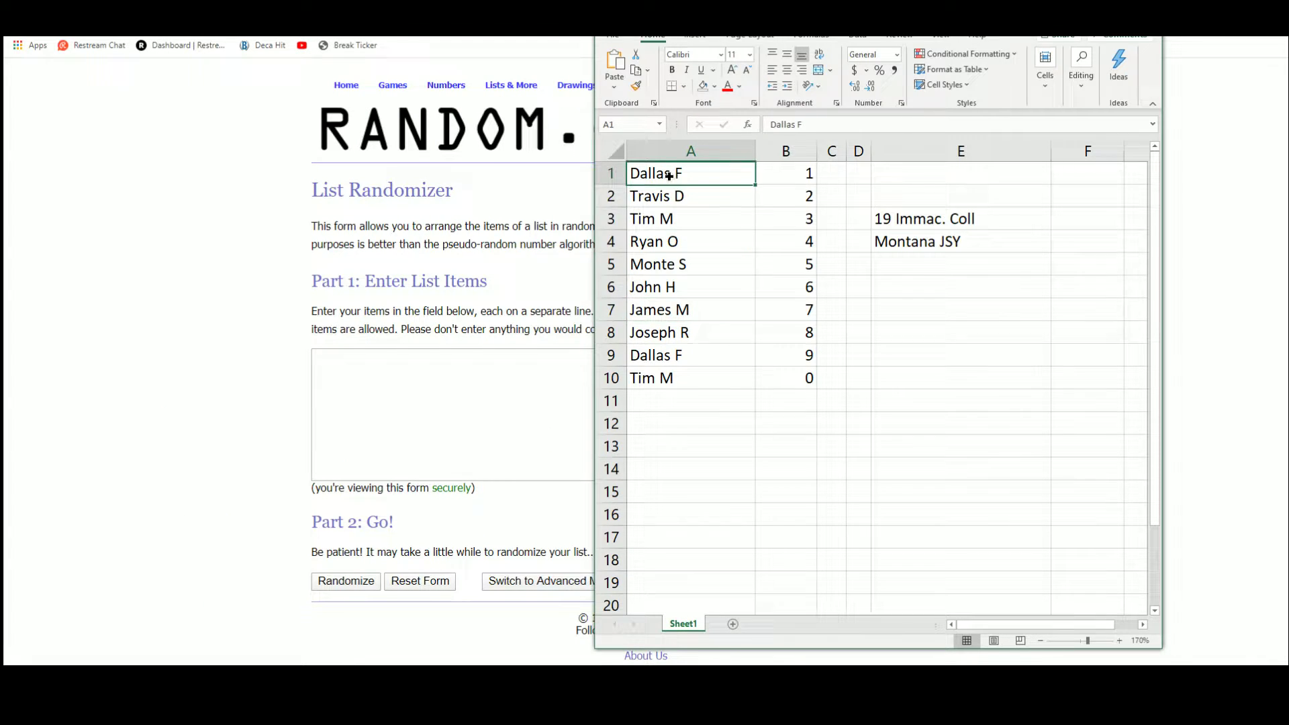
drag(670, 175, 674, 367)
right_click(687, 291)
click(717, 323)
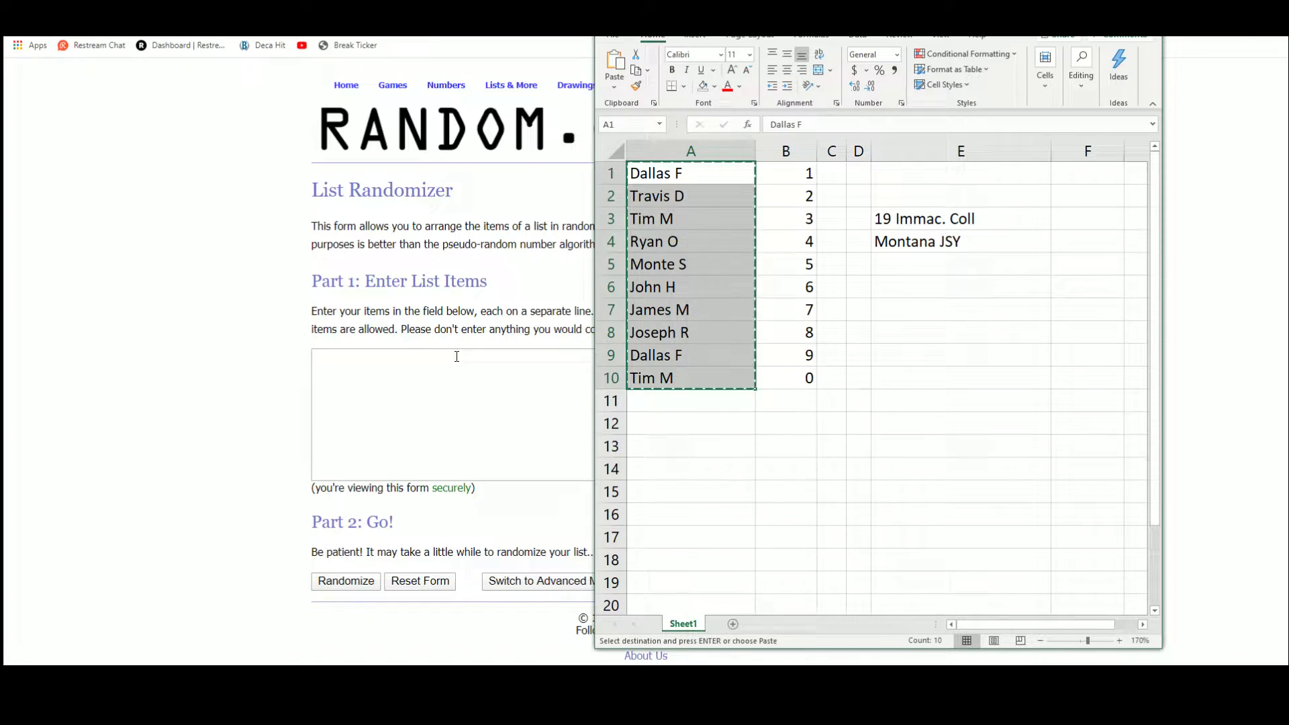
right_click(430, 364)
click(470, 460)
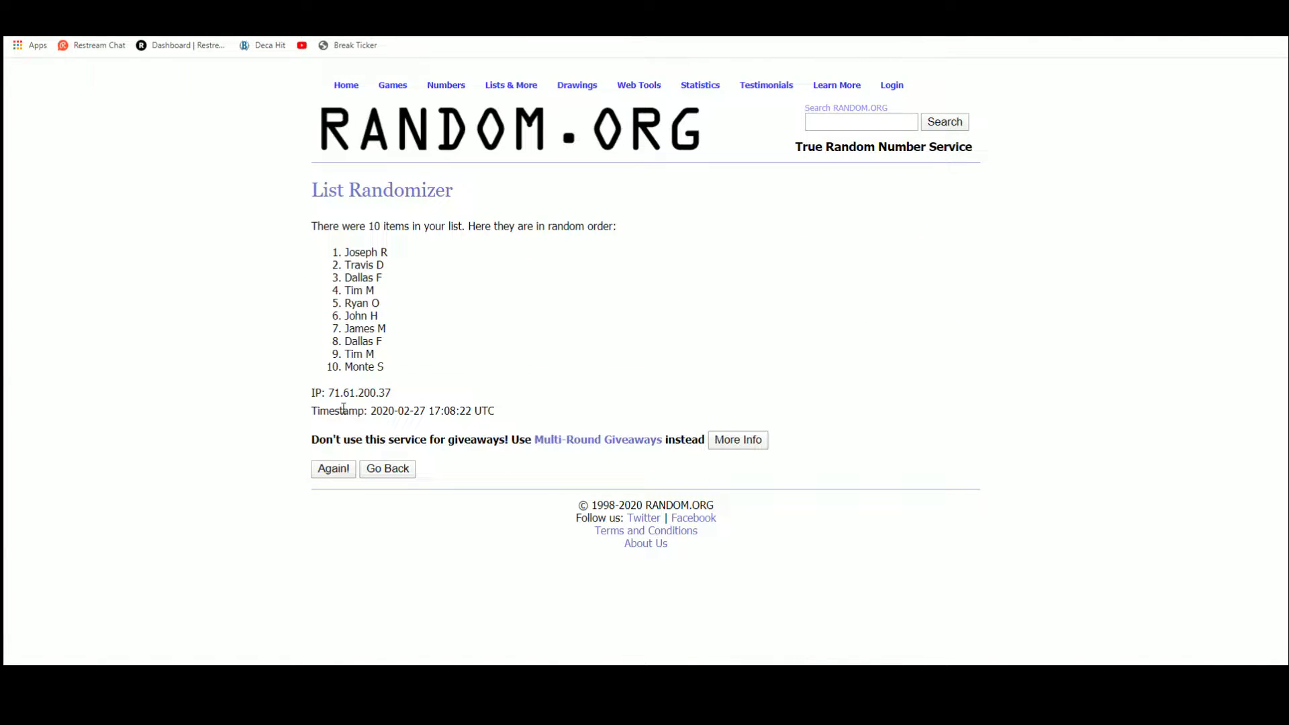
click(333, 468)
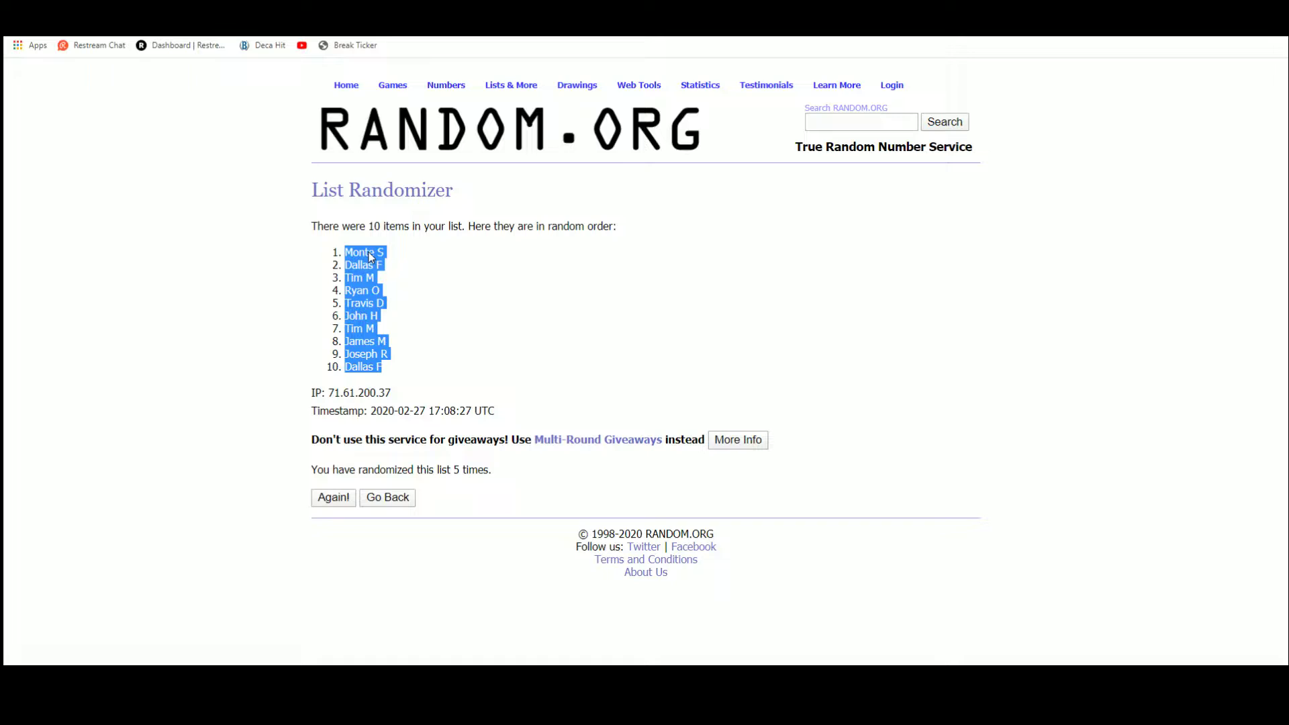
Replace the old names in column A with the shuffled order, pasted as plain text.
key(alt+Tab)
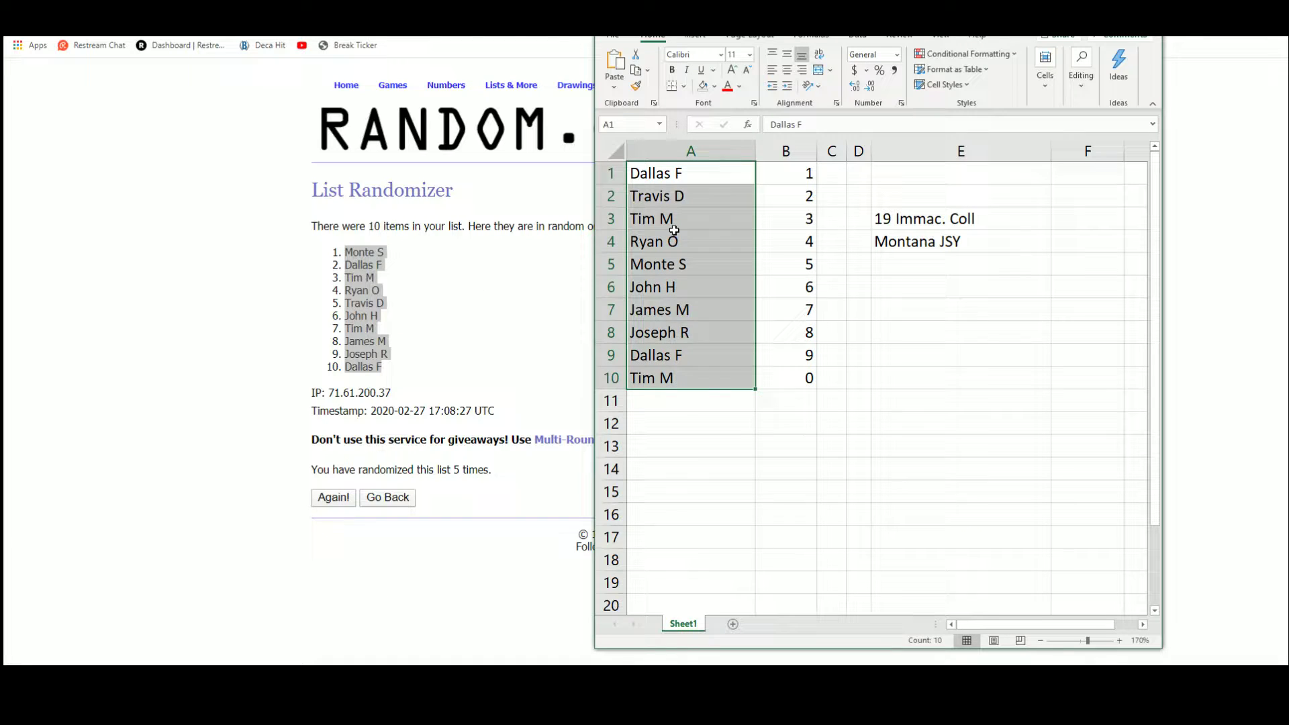
right_click(673, 227)
click(730, 402)
right_click(684, 177)
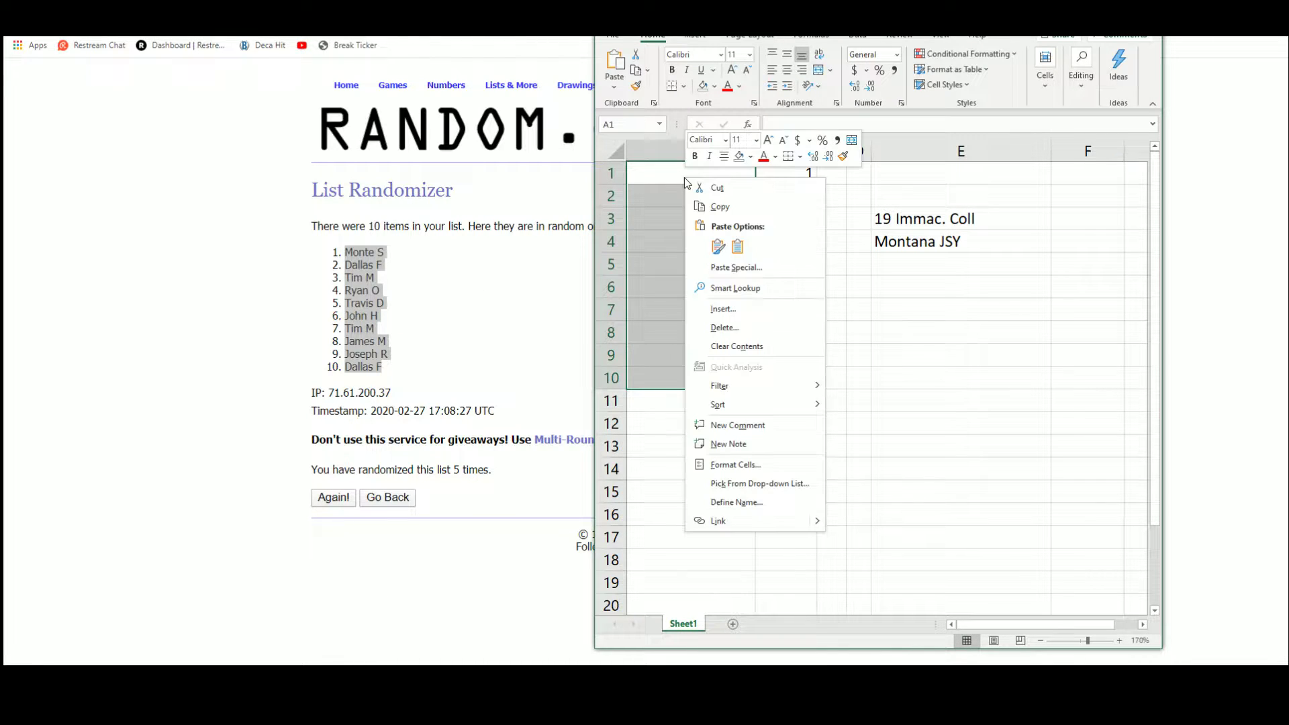
click(716, 270)
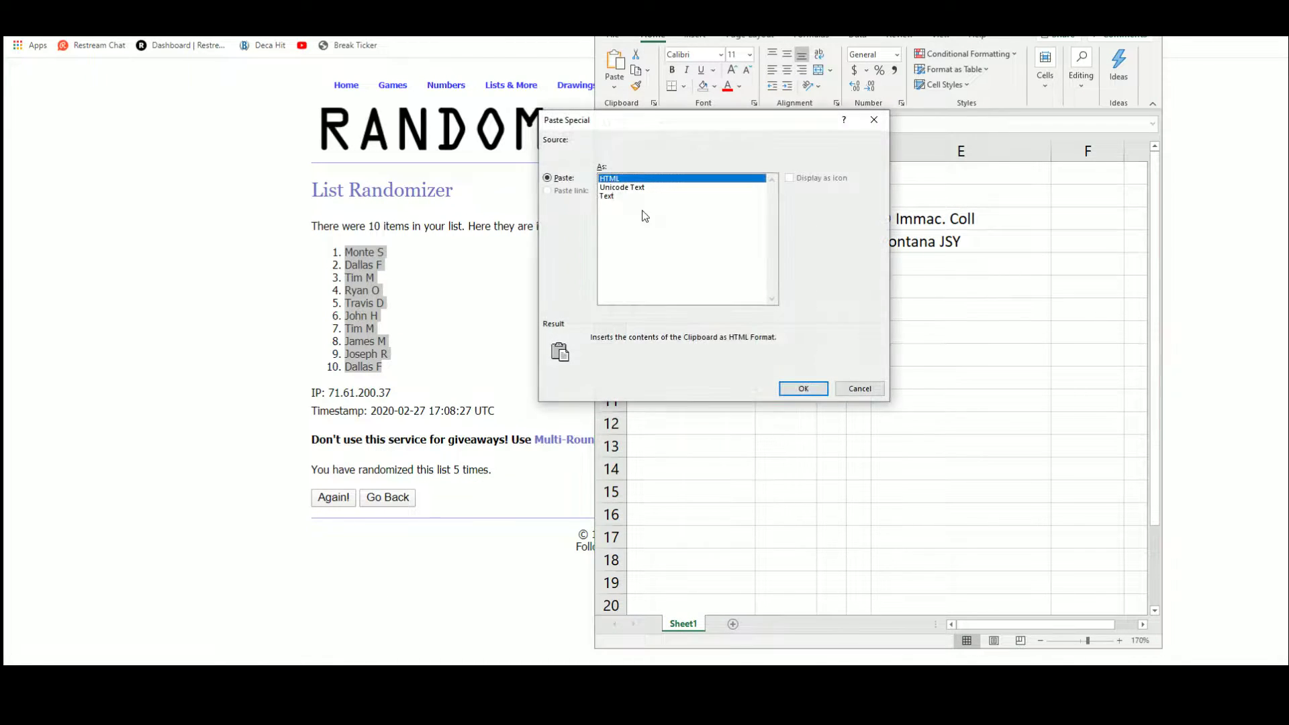
click(804, 389)
drag(806, 174, 804, 370)
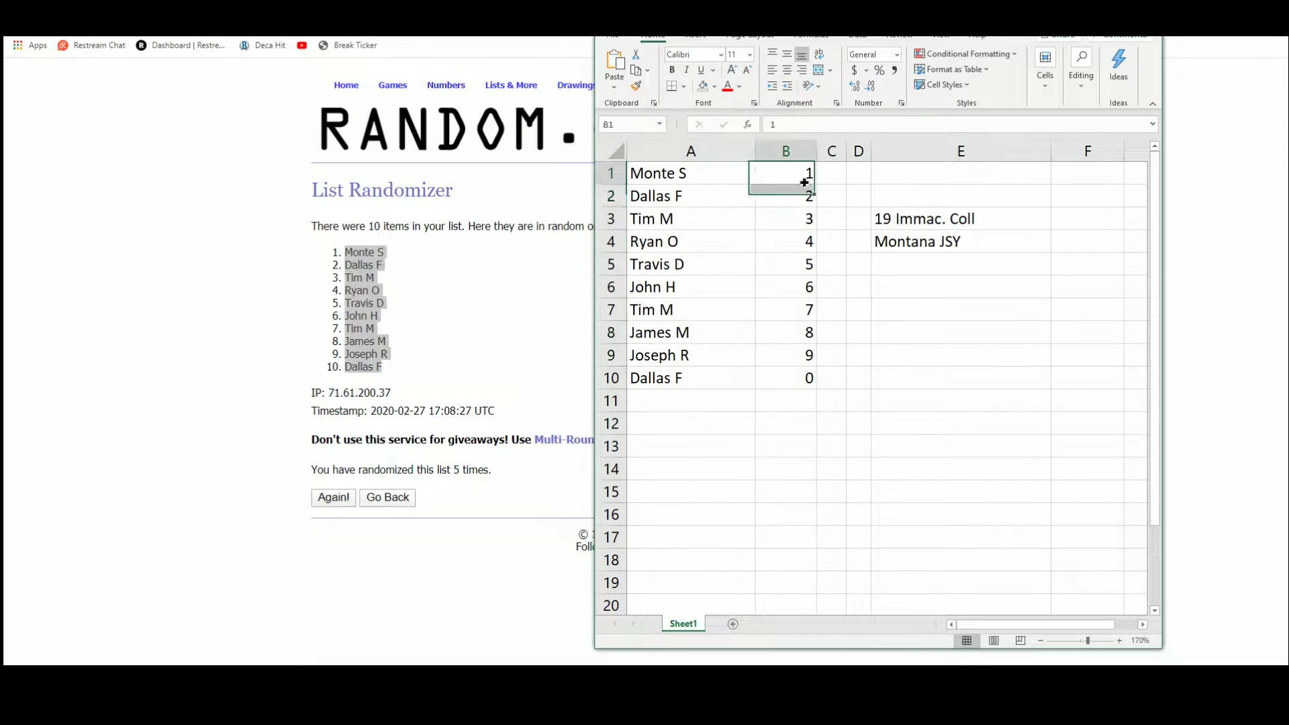
Paste the ten serial digits from column B into List Randomizer and shuffle them.
right_click(804, 258)
click(836, 289)
click(584, 232)
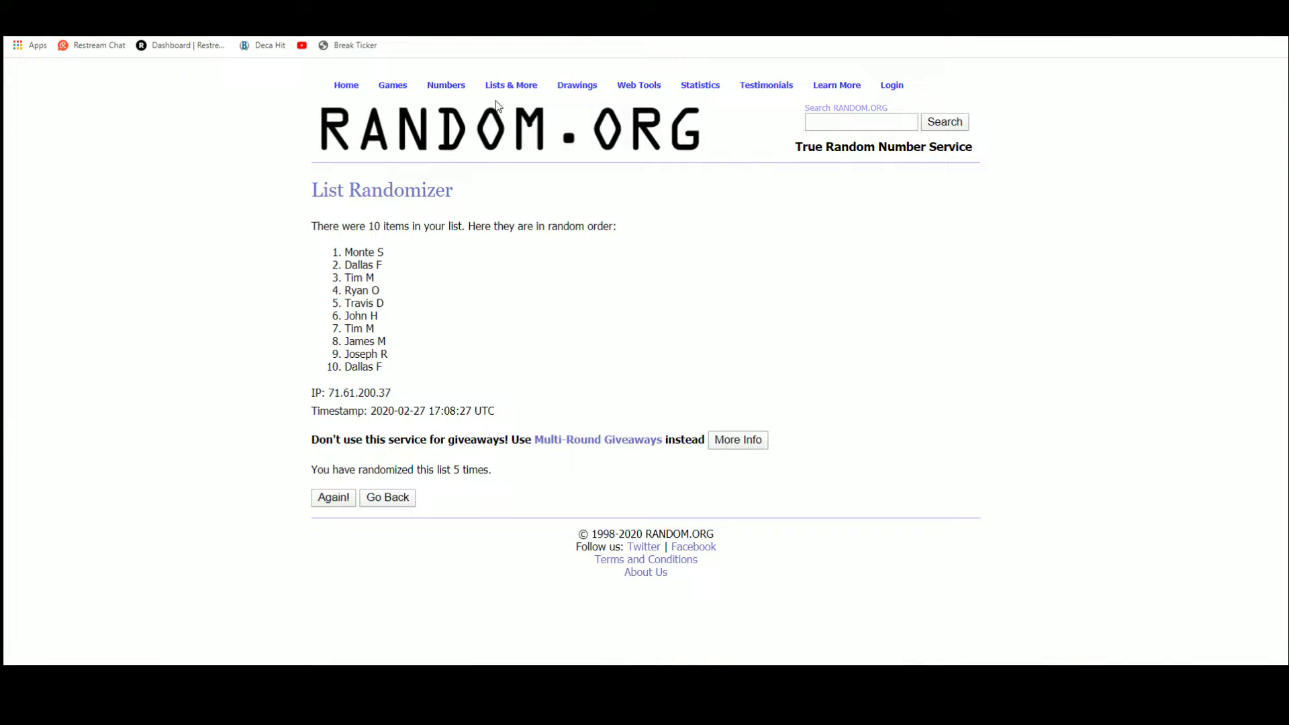
right_click(411, 364)
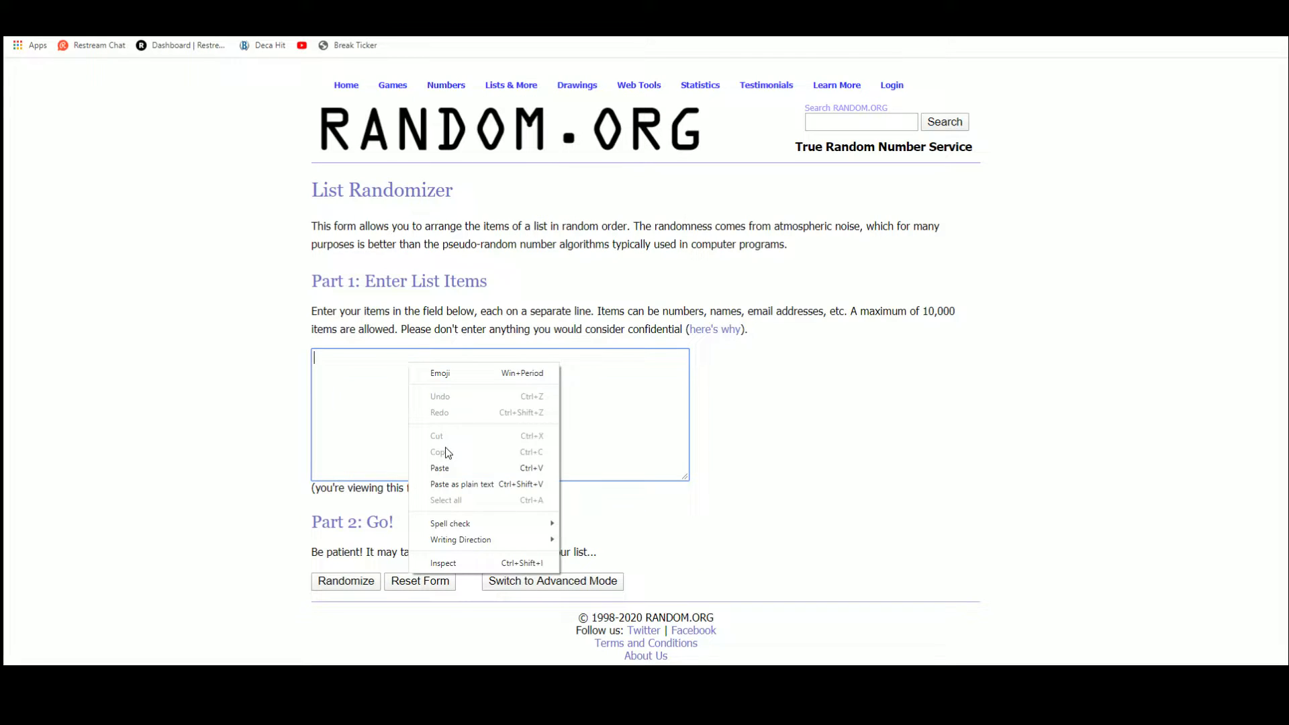
click(441, 468)
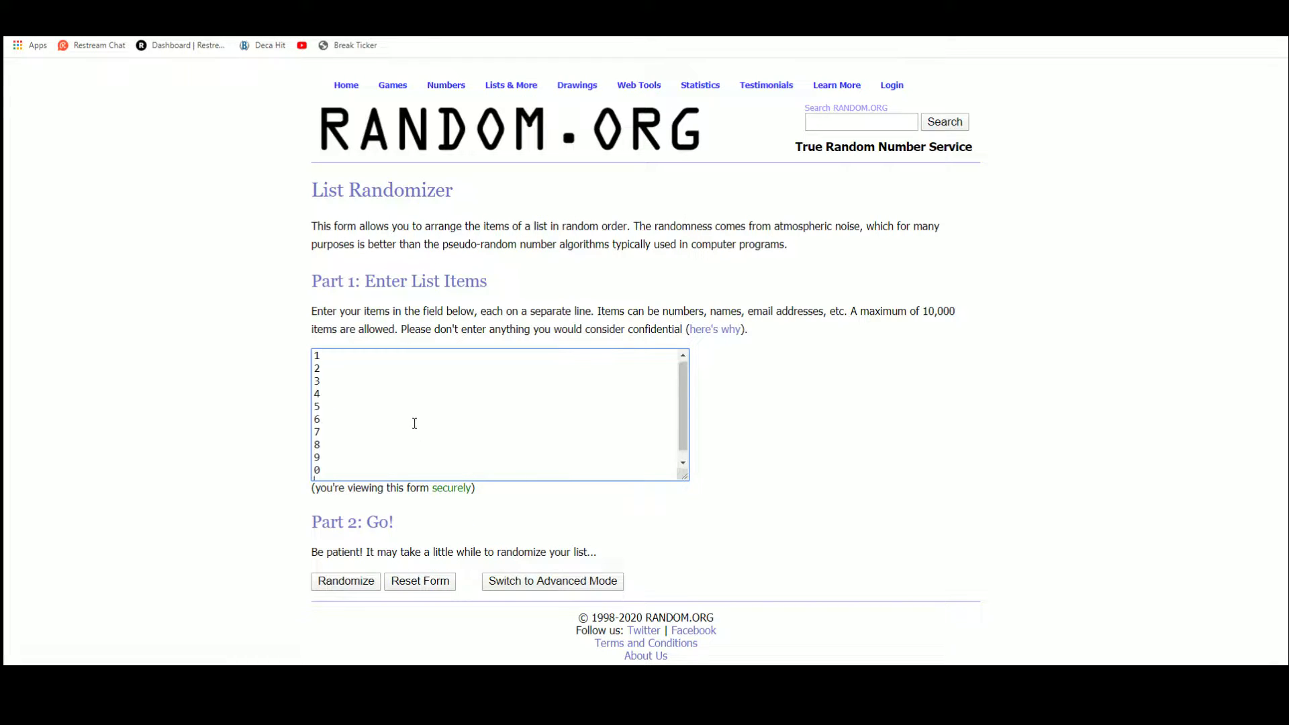
click(335, 584)
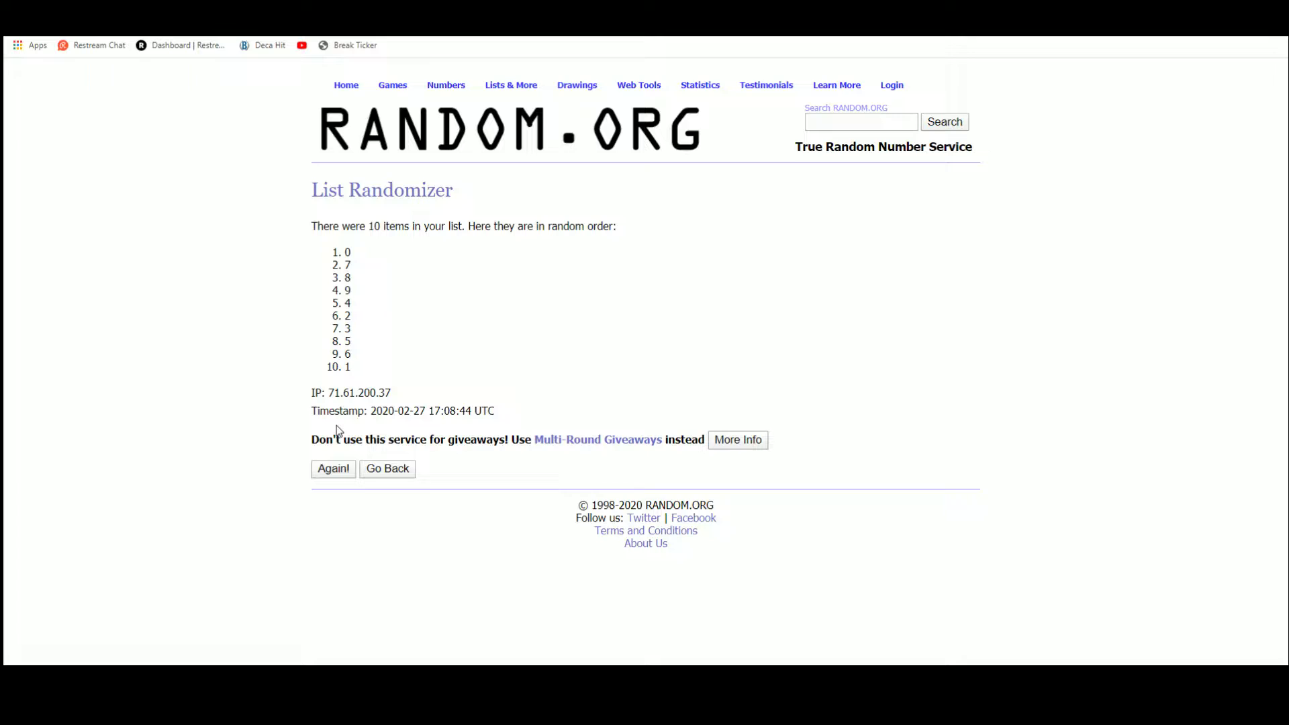
click(335, 471)
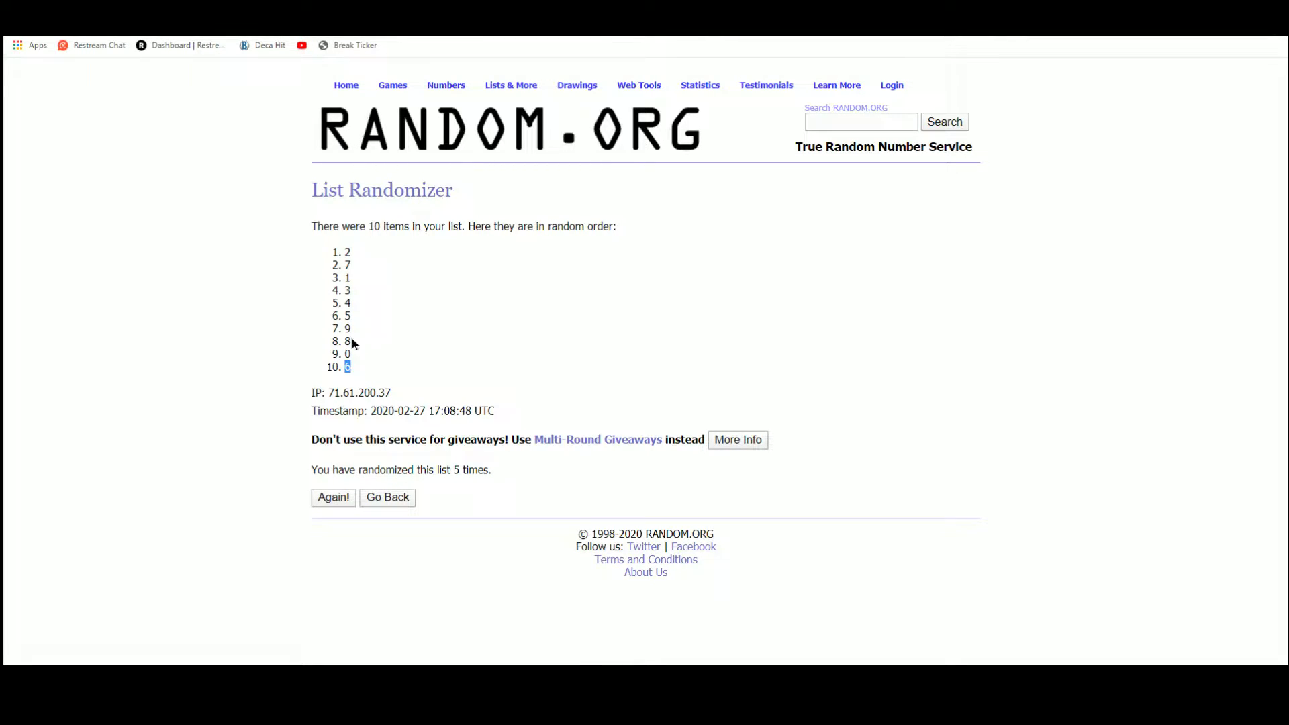
Replace column B with the shuffled digits 2,7,1,3,4,5,9,8,0,6 as plain text.
click(372, 261)
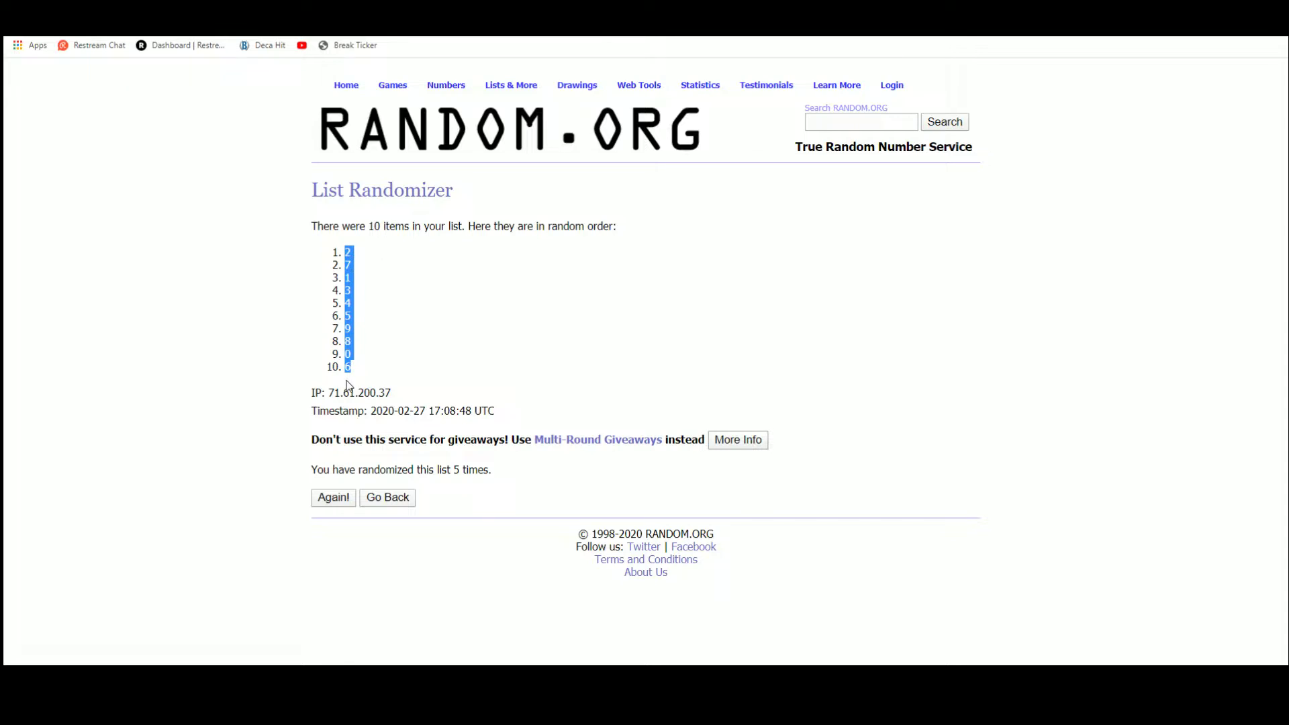
key(alt+Tab)
right_click(808, 230)
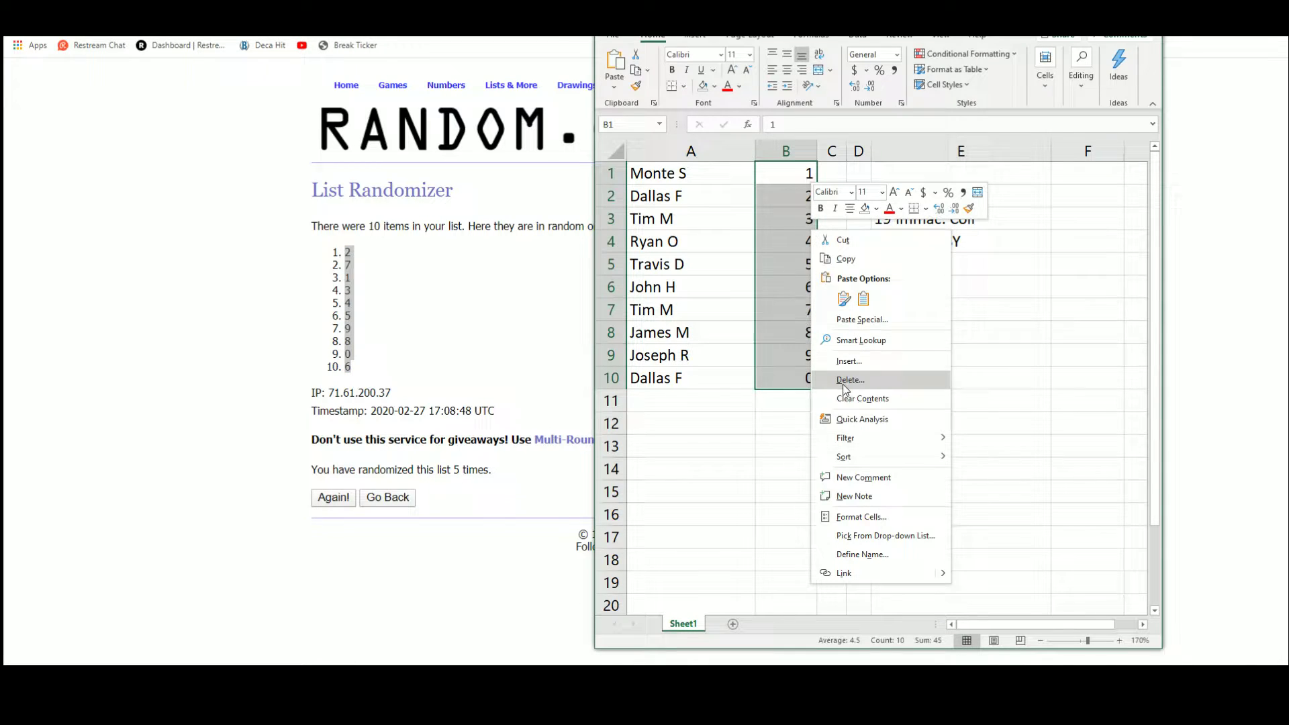
click(839, 376)
right_click(778, 181)
click(816, 263)
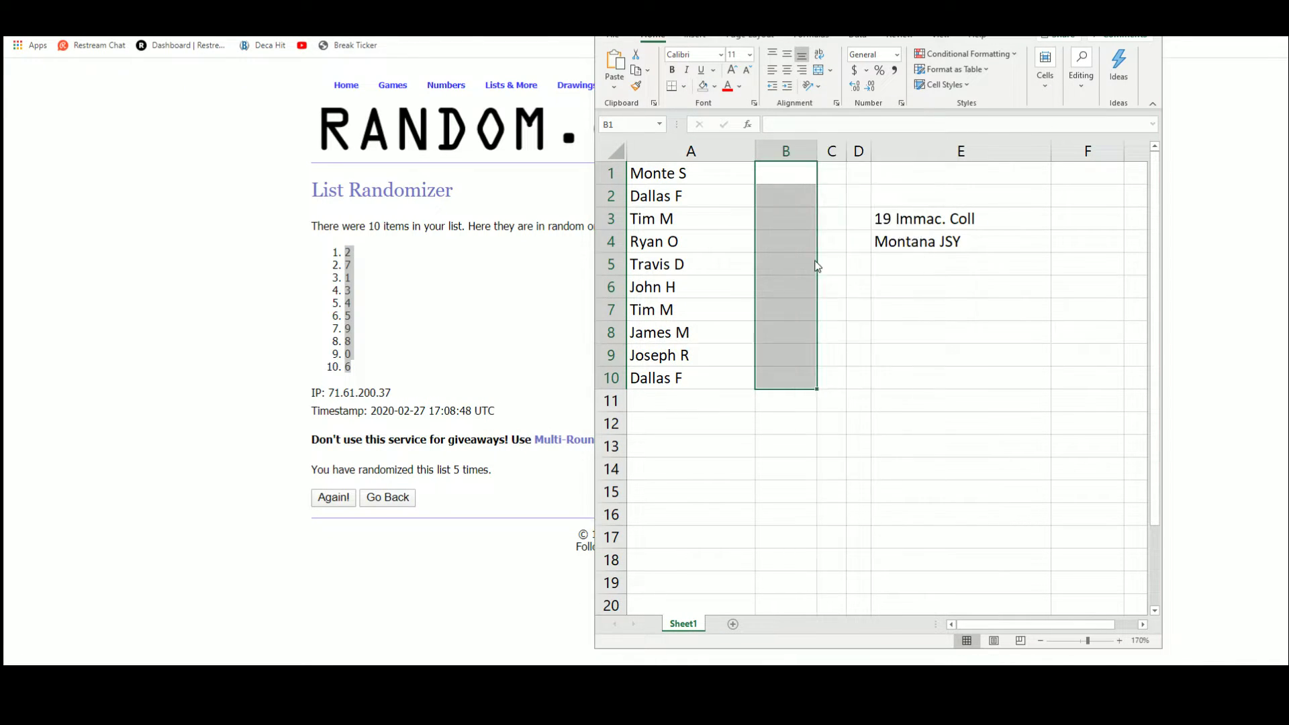
click(903, 383)
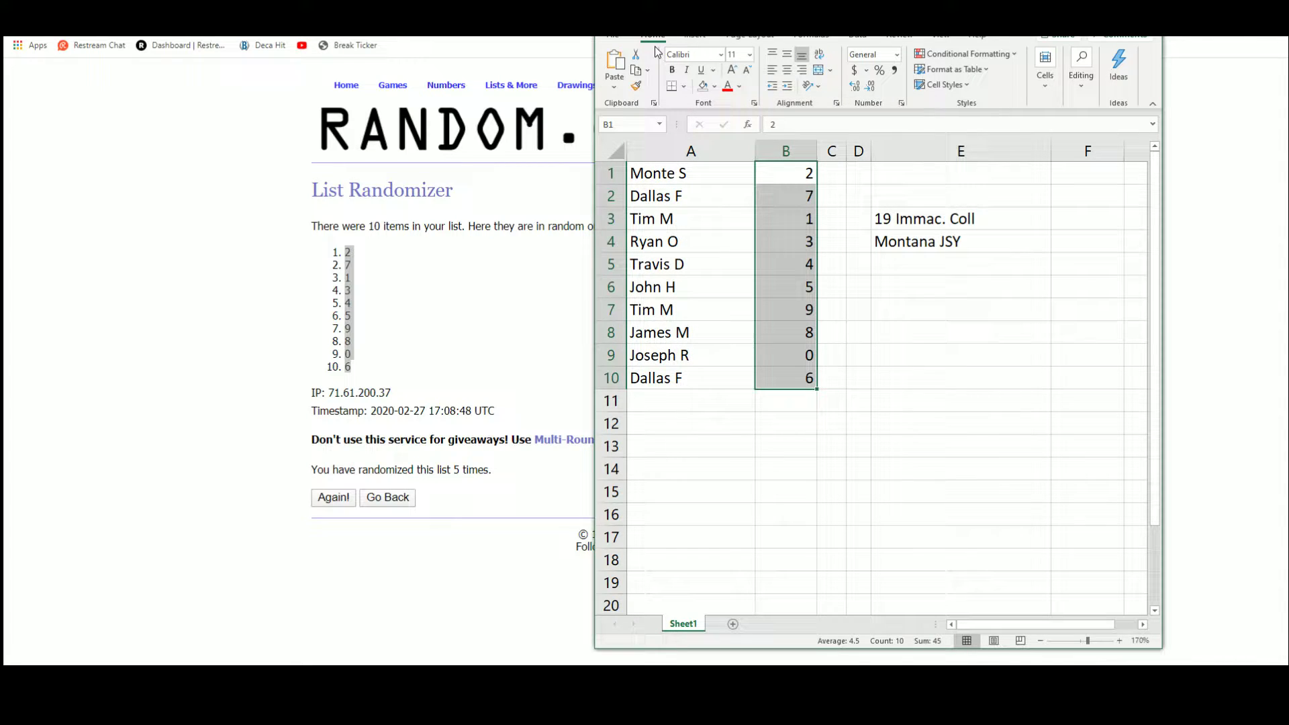
Print the Excel sheet of buyer names and serial digits.
click(609, 46)
click(630, 240)
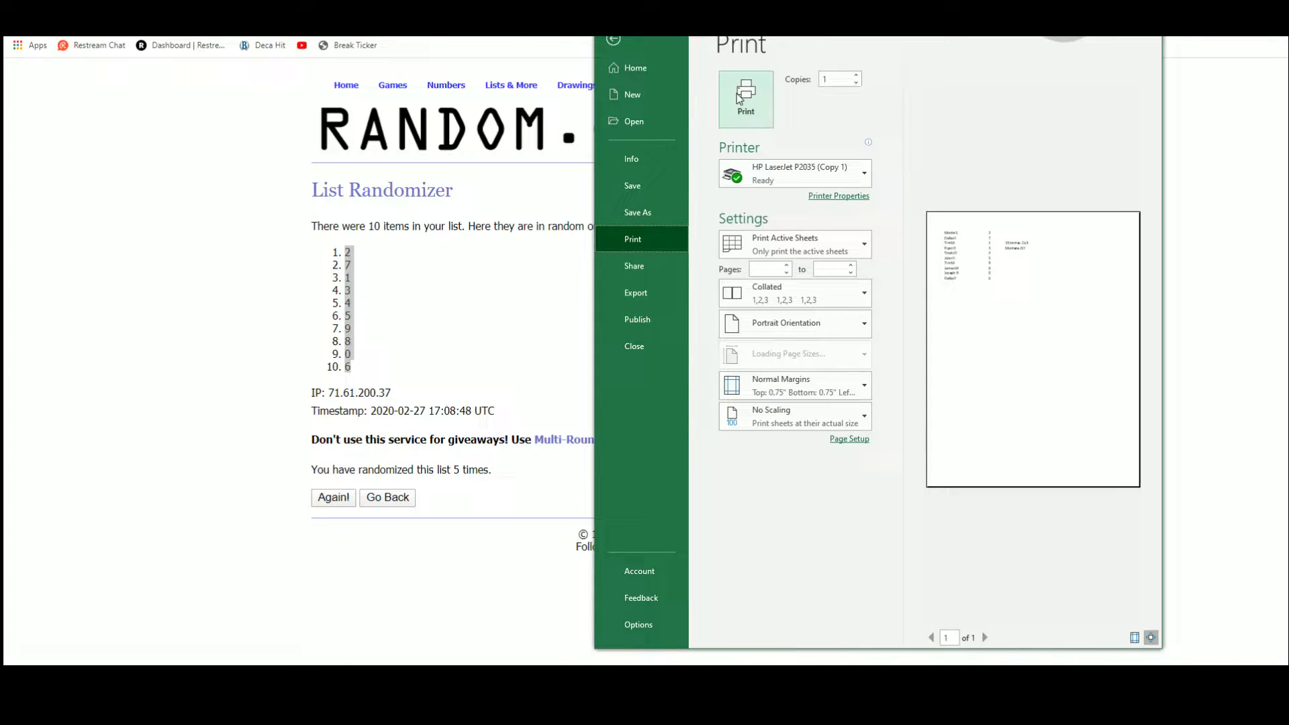
click(745, 101)
drag(695, 173, 796, 173)
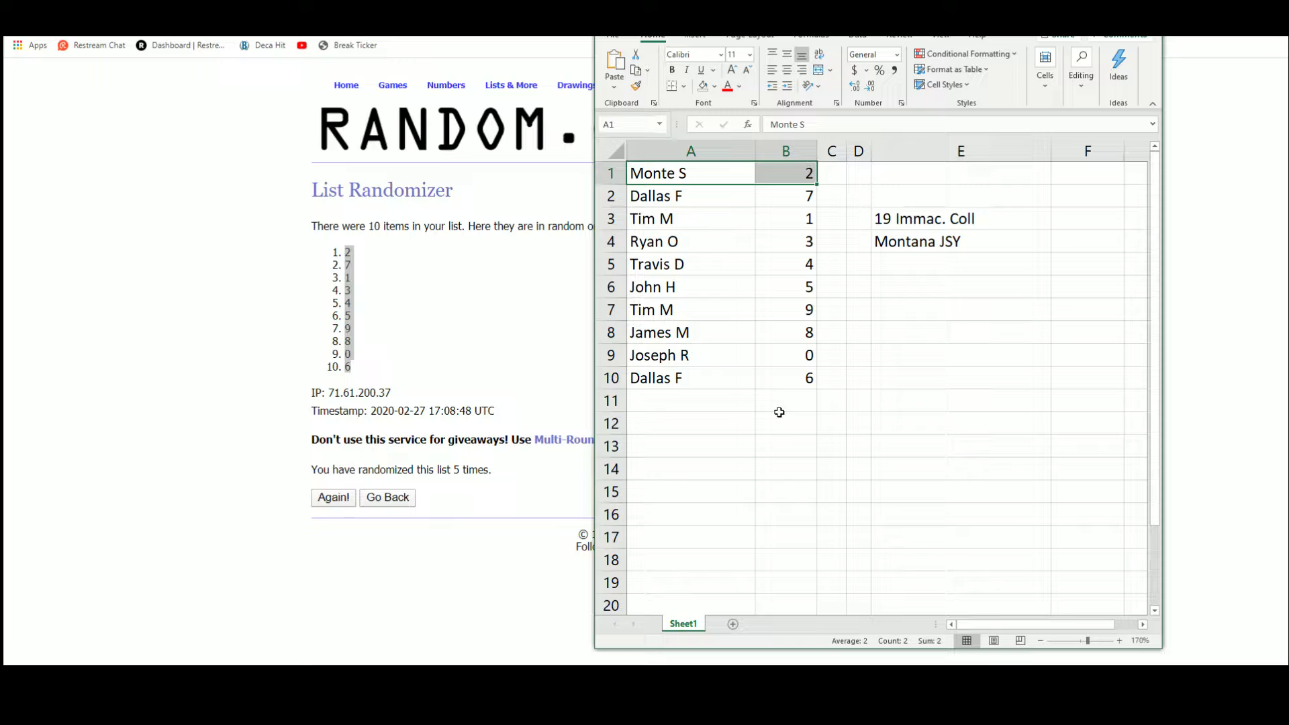
click(679, 197)
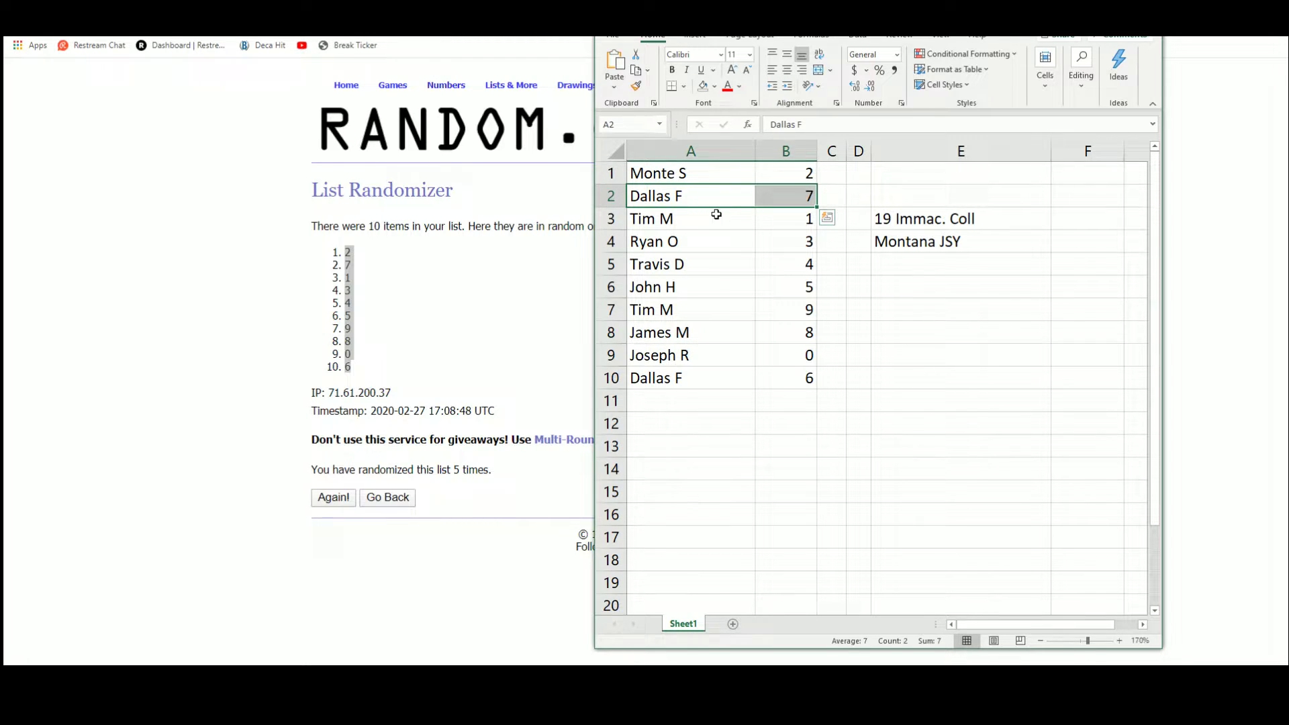
mouse_move(716, 215)
mouse_down()
mouse_move(794, 218)
mouse_move(784, 241)
mouse_up()
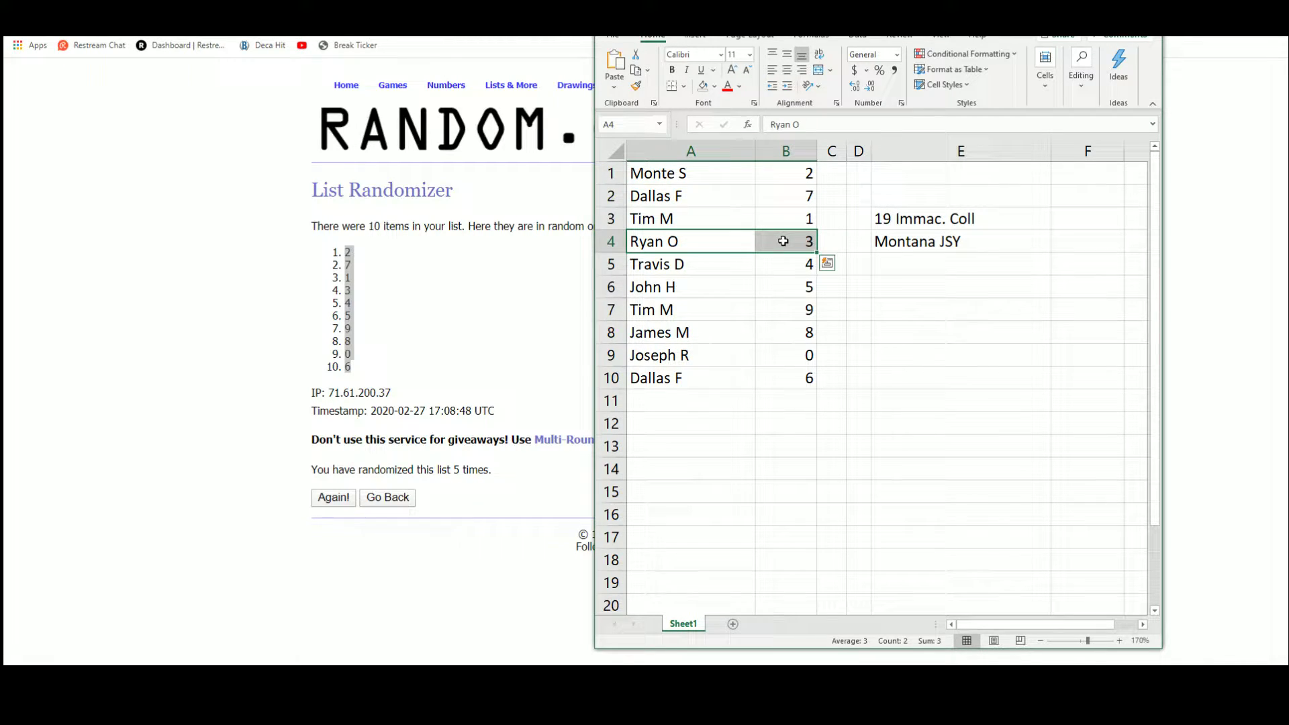
drag(713, 269, 763, 267)
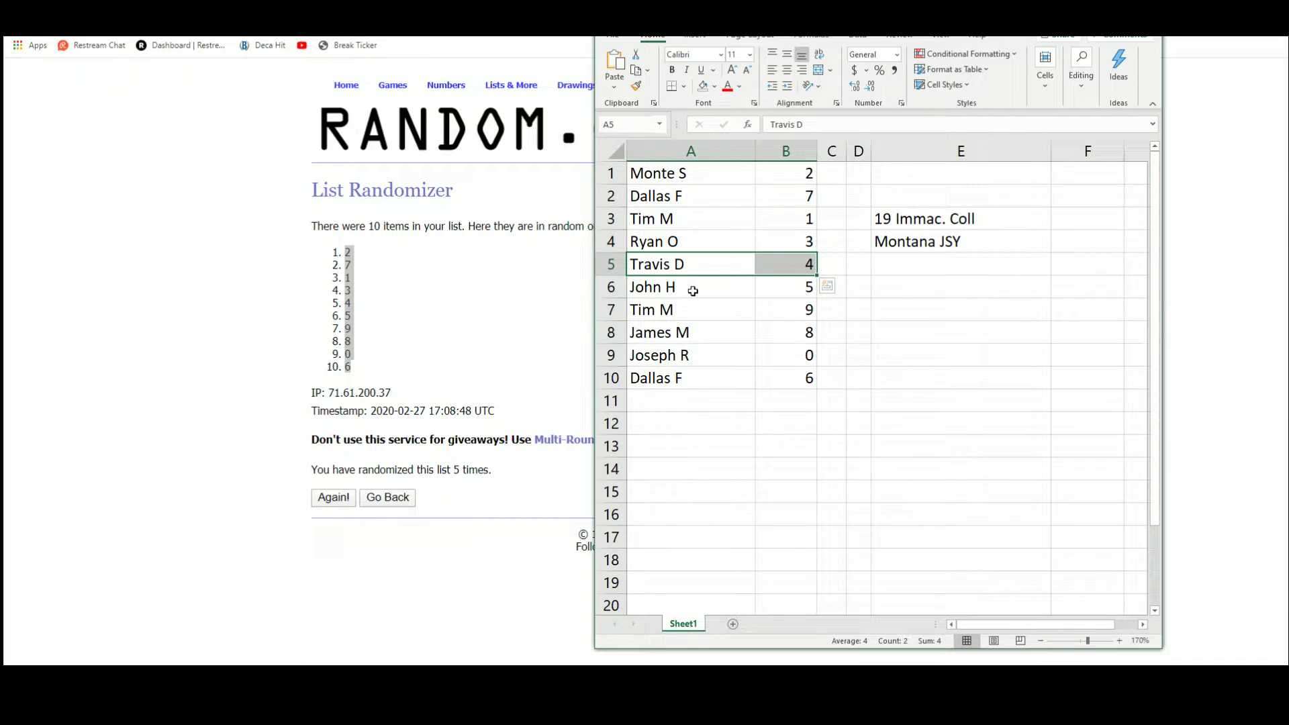
mouse_move(693, 290)
mouse_down()
mouse_move(793, 291)
mouse_move(785, 310)
mouse_up()
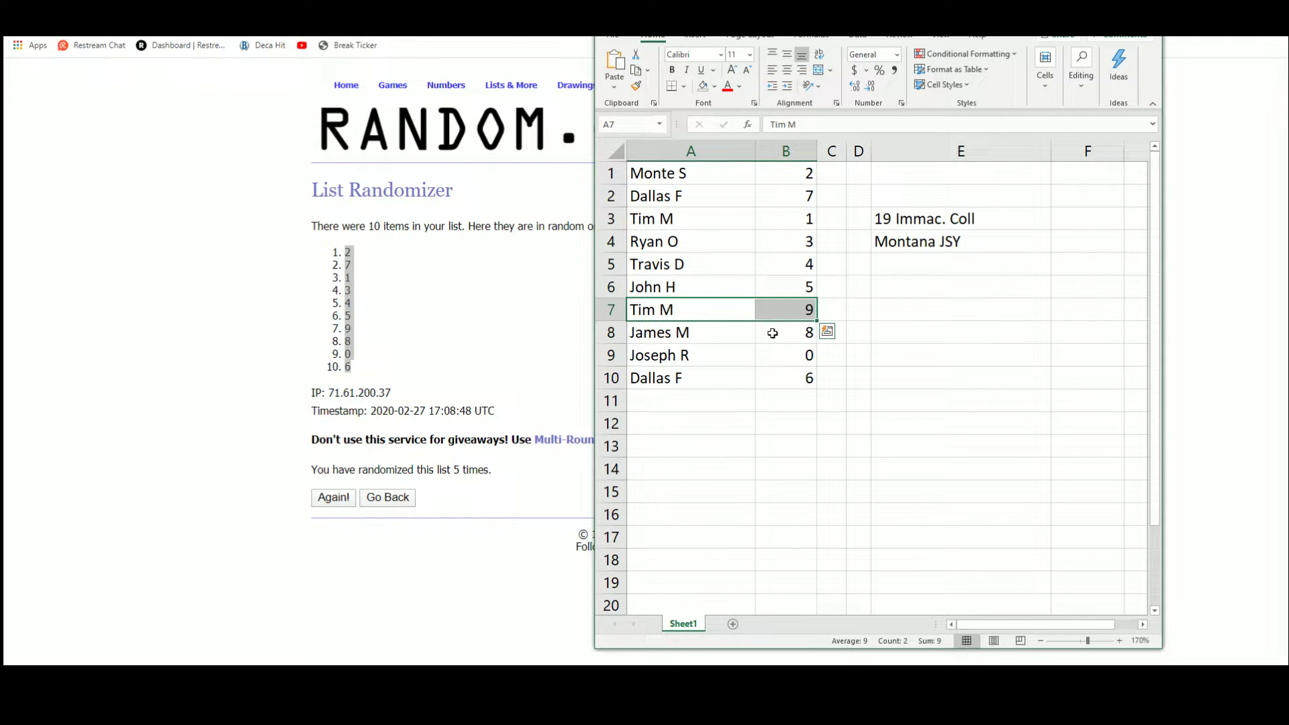
drag(710, 357, 807, 355)
drag(695, 384, 753, 386)
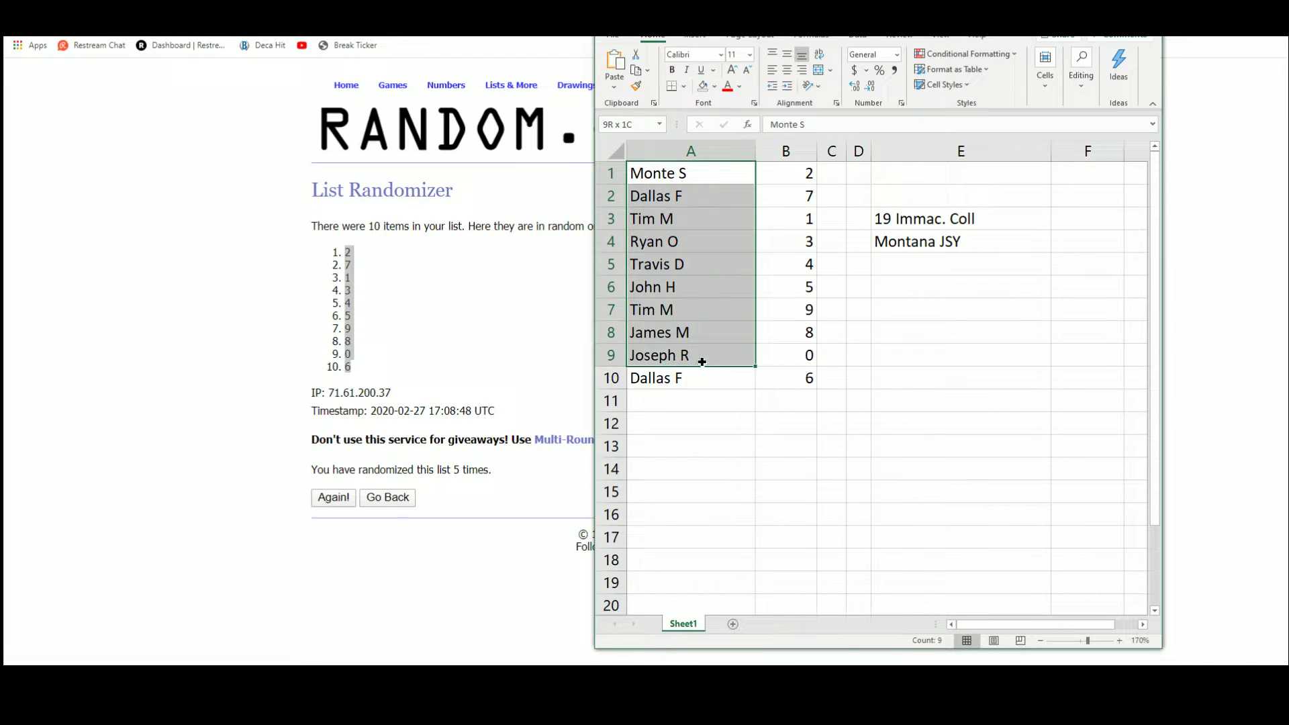
drag(700, 172, 700, 378)
right_click(700, 291)
click(725, 315)
click(509, 166)
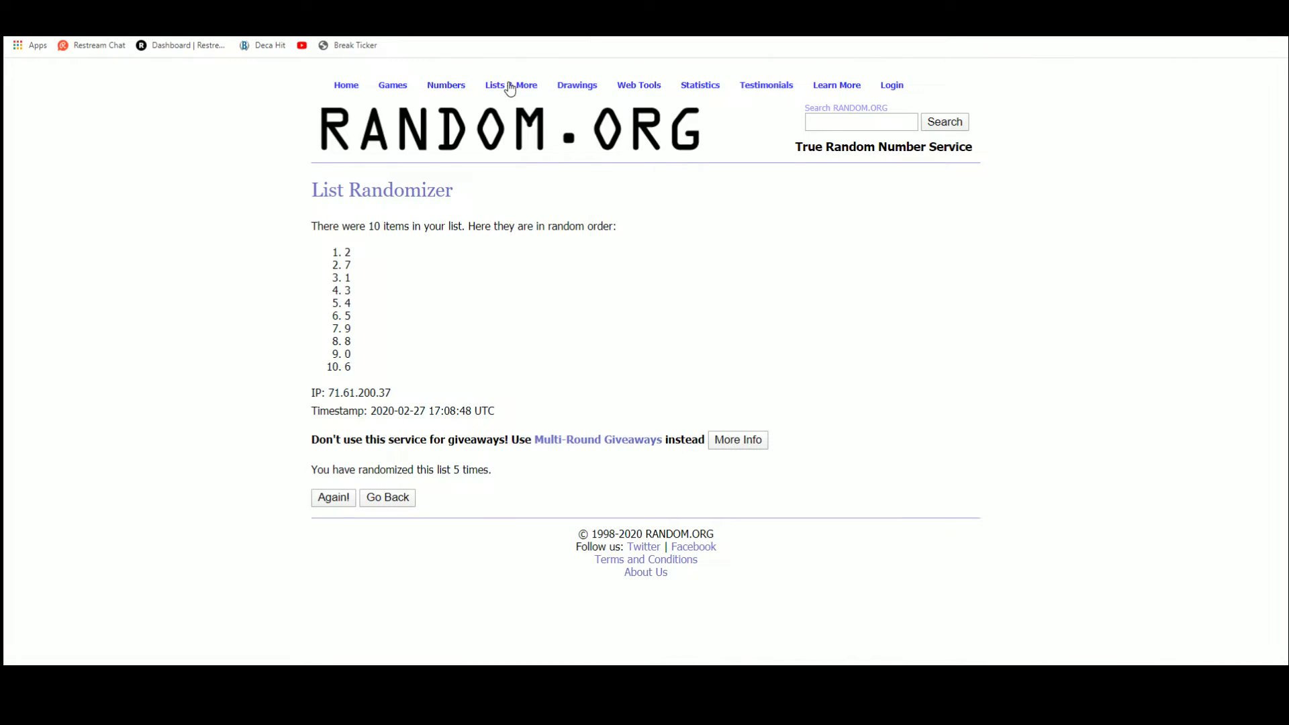
mouse_move(510, 84)
right_click(337, 368)
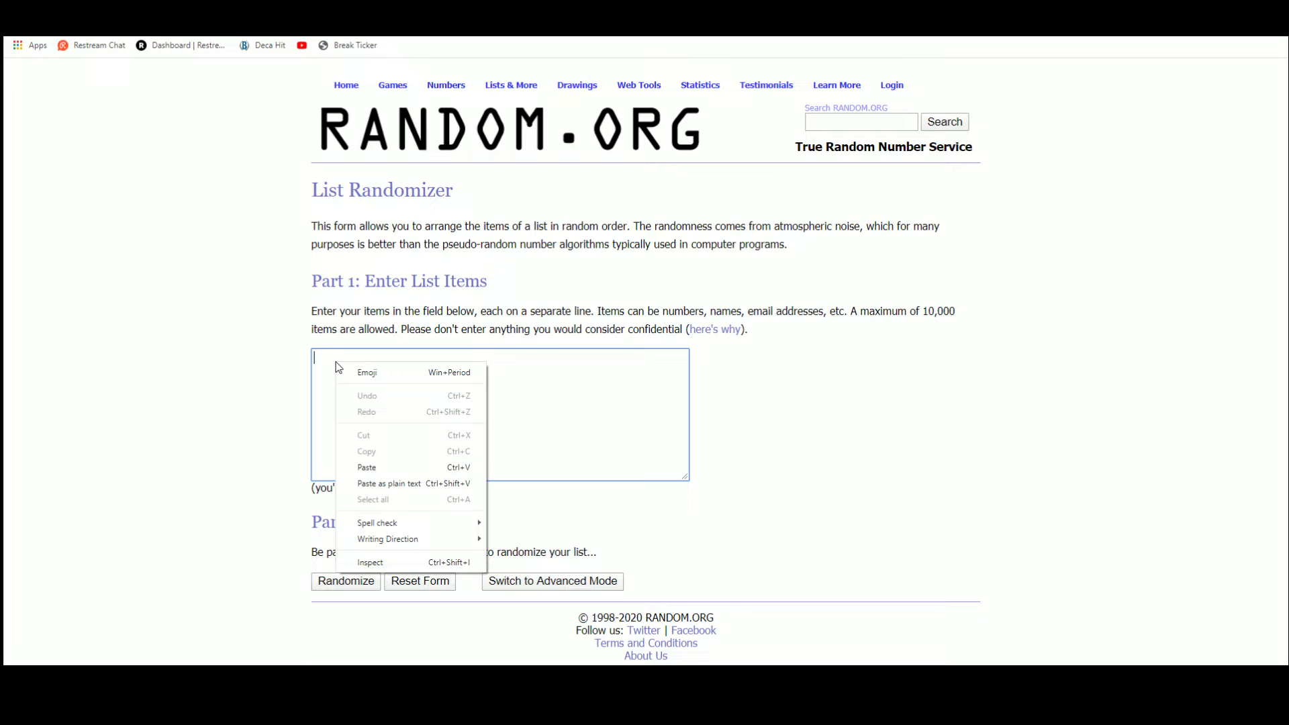
click(367, 468)
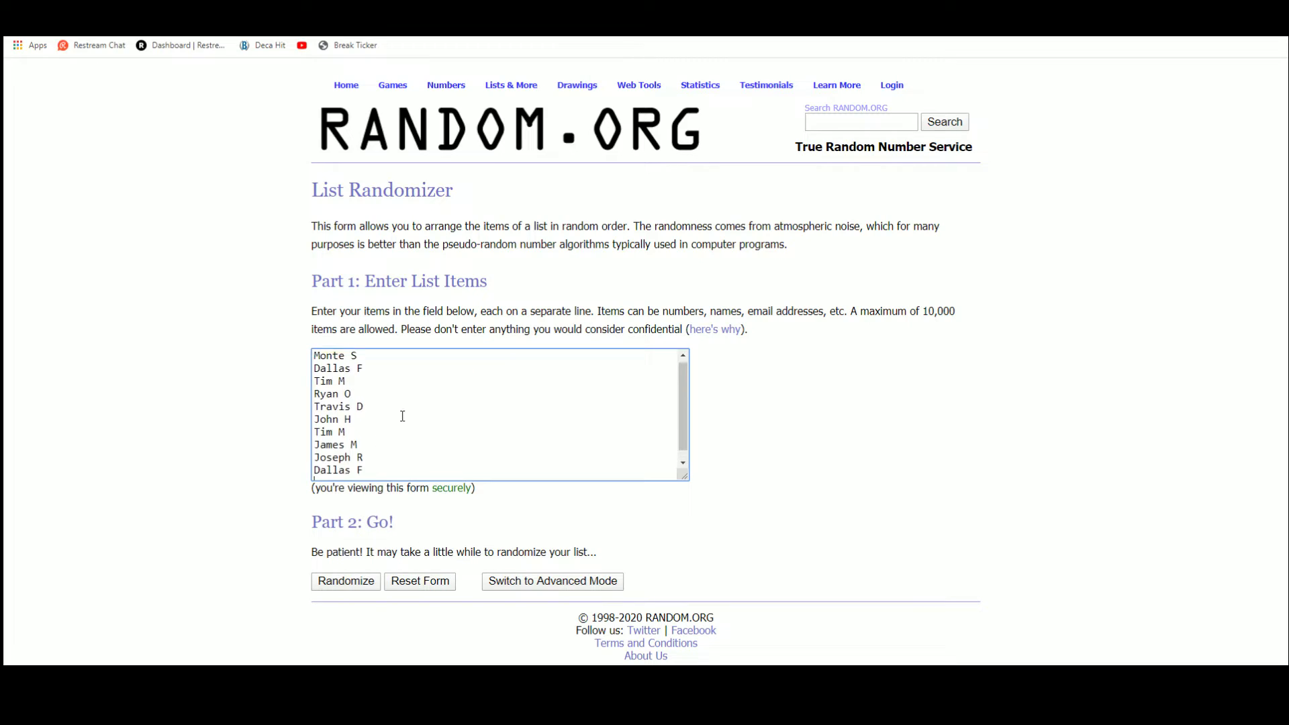
click(346, 582)
click(341, 470)
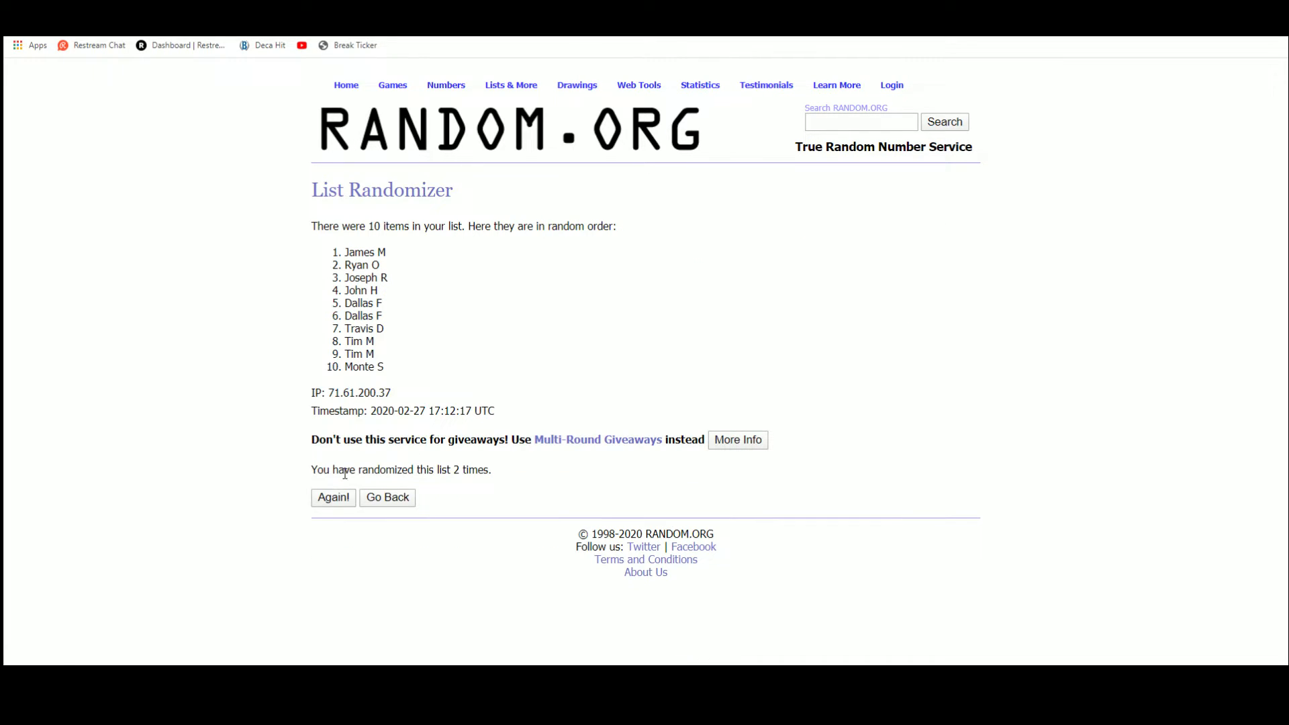